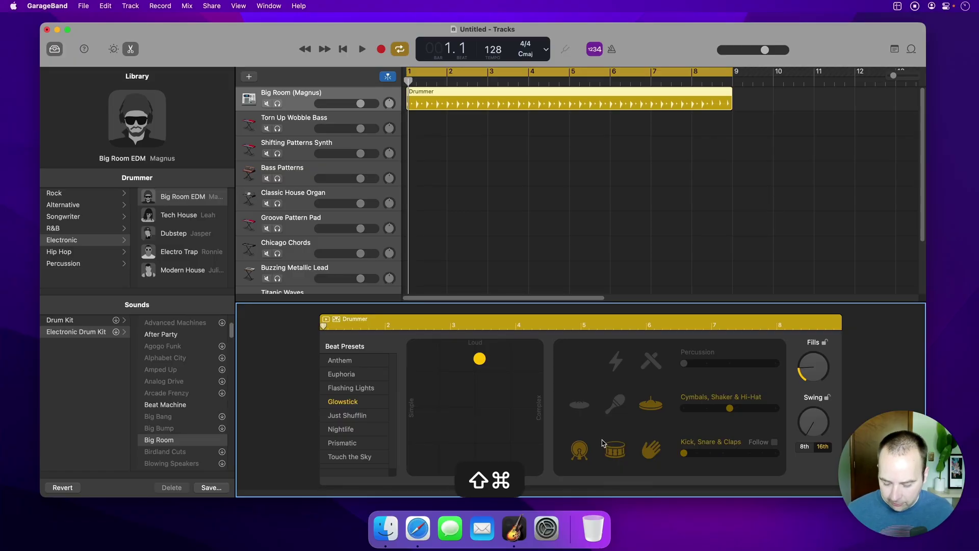
# Capture a screenshot of the GarageBand project window, then hide GarageBand to reveal the desktop
pyautogui.press('shift+super+4')
pyautogui.click(548, 367)
pyautogui.press('super+h')
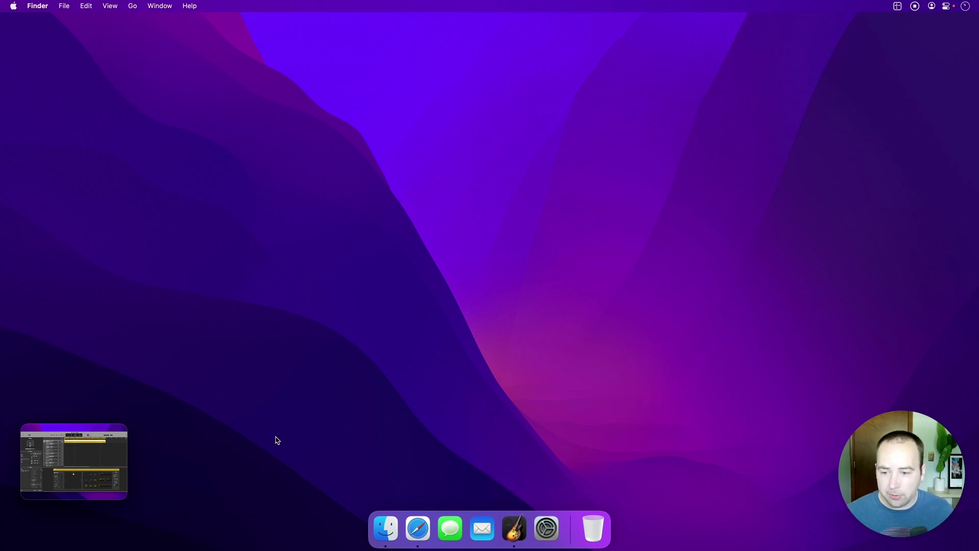
# Open the GarageBand capture in the annotation editor and draw a rectangle around the Drummer region
pyautogui.click(29, 491)
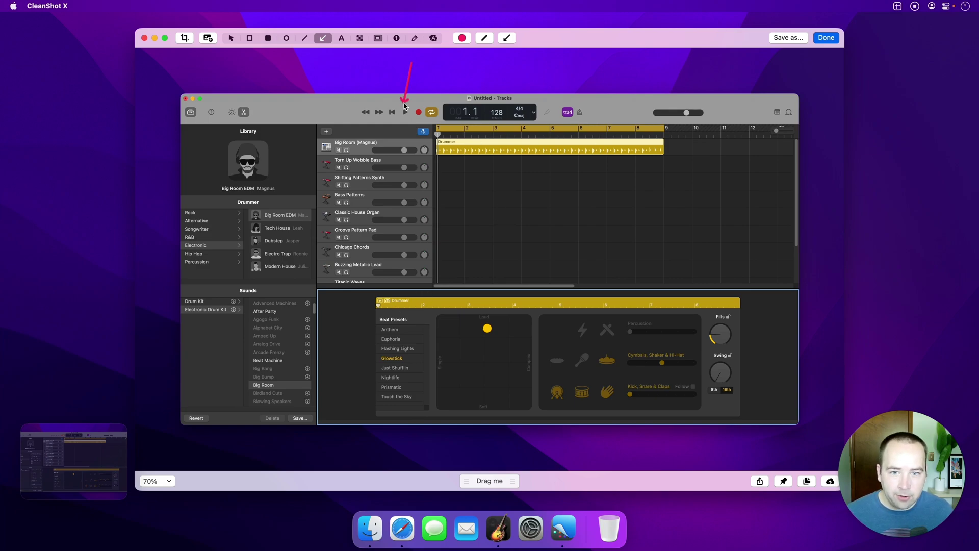
pyautogui.click(250, 37)
pyautogui.moveTo(419, 119)
pyautogui.mouseDown()
pyautogui.moveTo(527, 158)
pyautogui.moveTo(697, 182)
pyautogui.mouseUp()
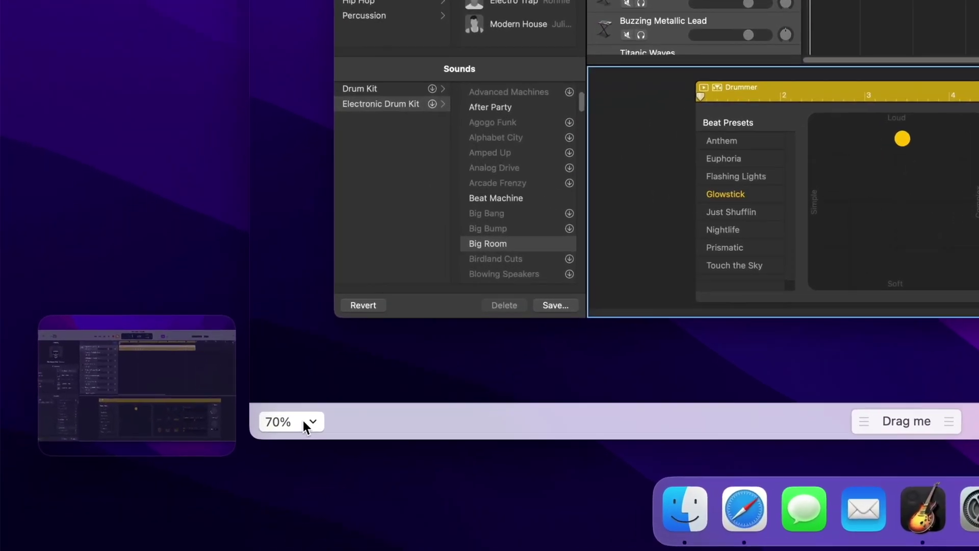
pyautogui.click(166, 481)
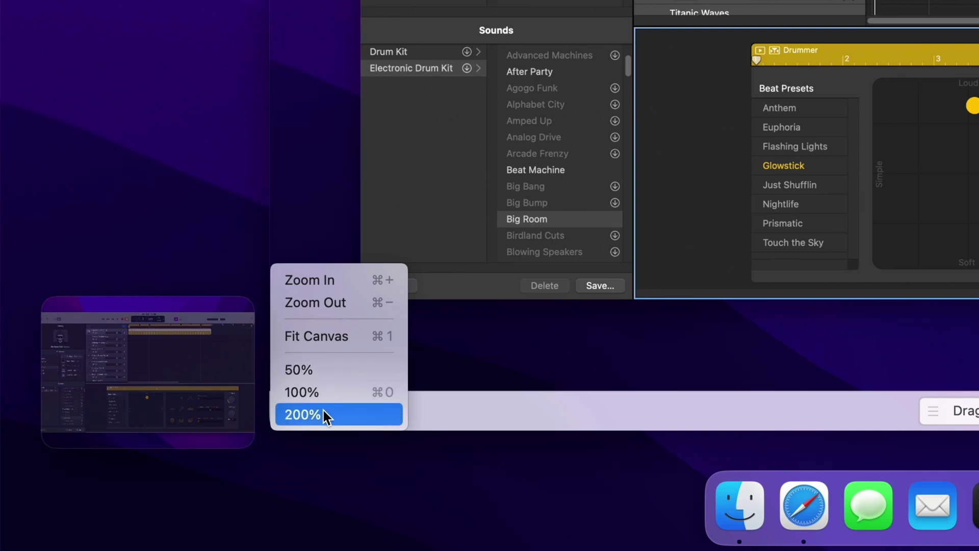
pyautogui.click(627, 316)
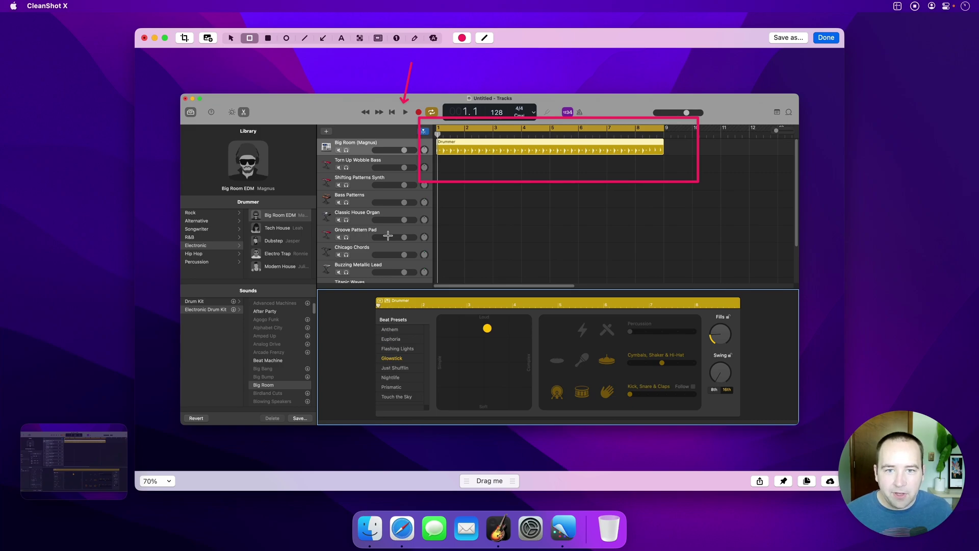
# Choose the Pixelate tool, zoom to 400% and bring the Beat Presets list into view
pyautogui.click(360, 37)
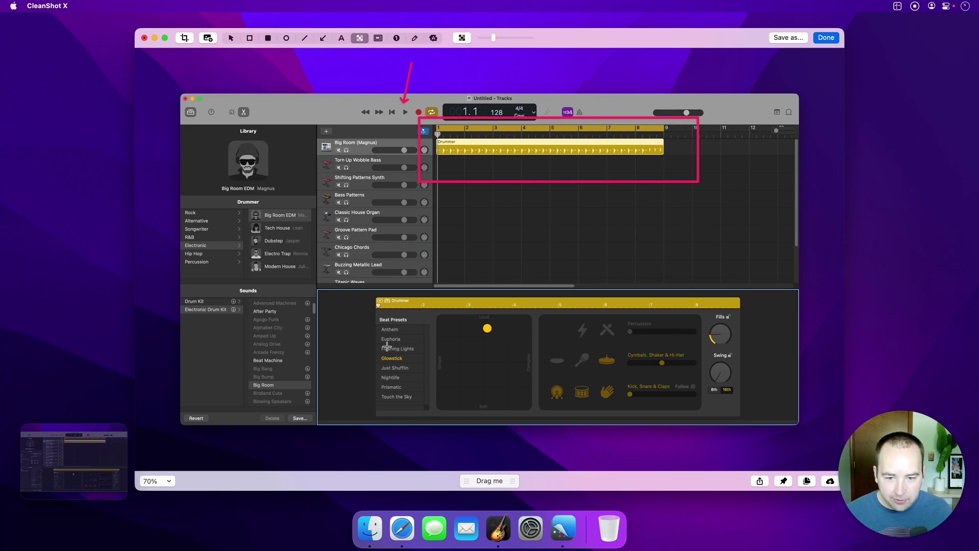
pyautogui.press('super+equal')
pyautogui.press('super+equal')
pyautogui.press('super+equal')
pyautogui.press('super+equal')
pyautogui.press('super+equal')
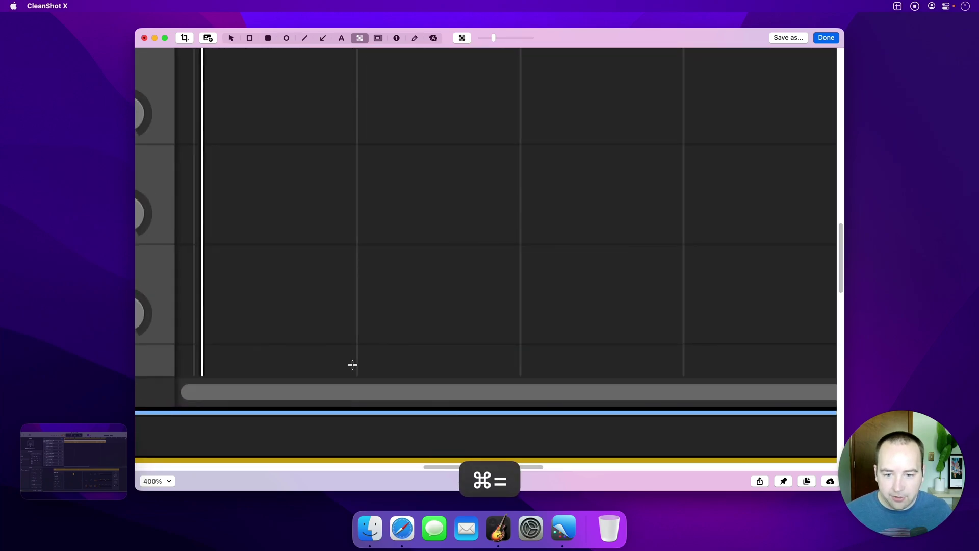
pyautogui.scroll(-5, 330, 334)
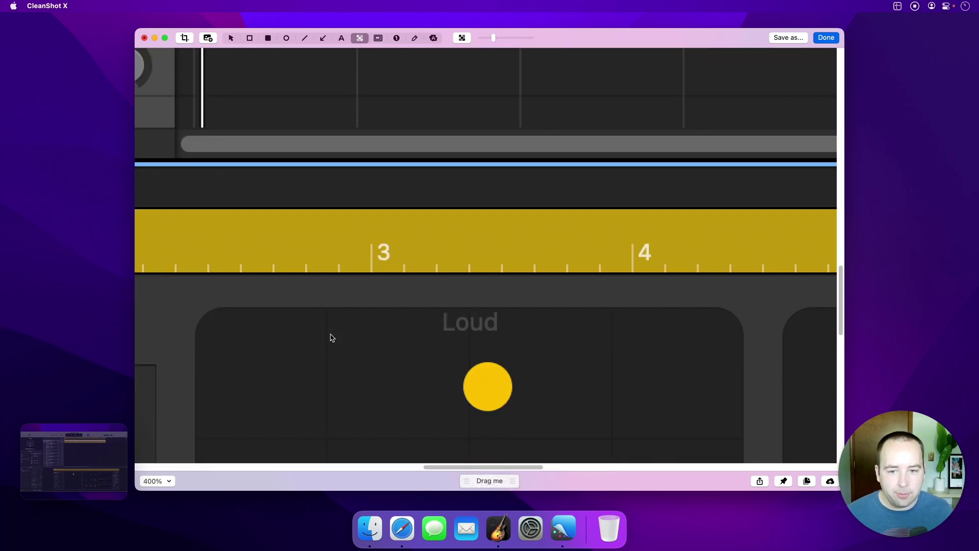
pyautogui.hscroll(-5, 331, 338)
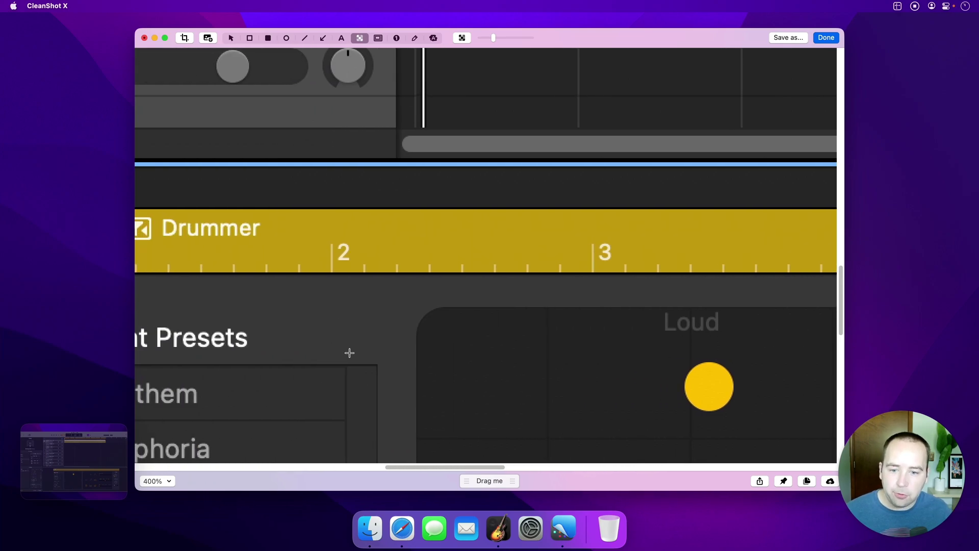
pyautogui.scroll(-5, 286, 384)
pyautogui.hscroll(-5, 286, 383)
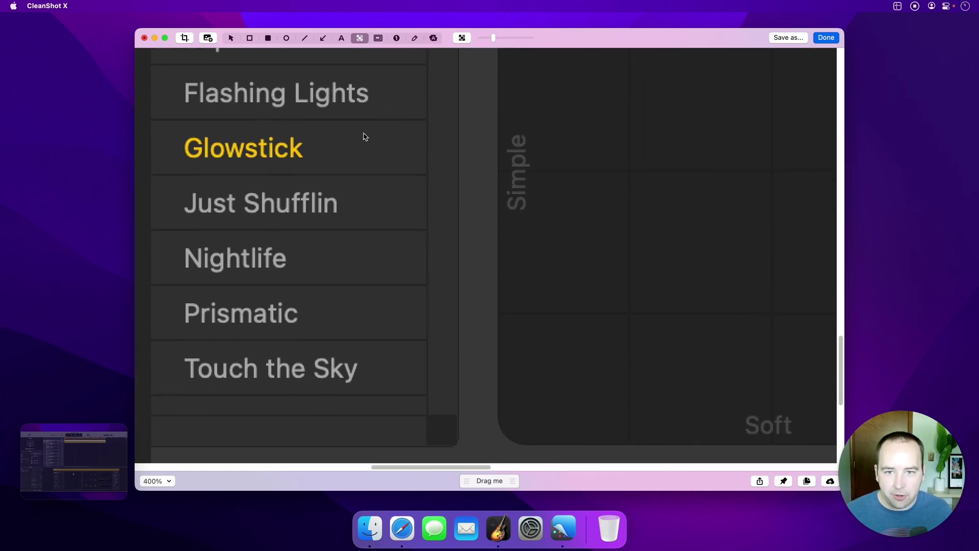
pyautogui.moveTo(538, 223); pyautogui.dragTo(510, 145)
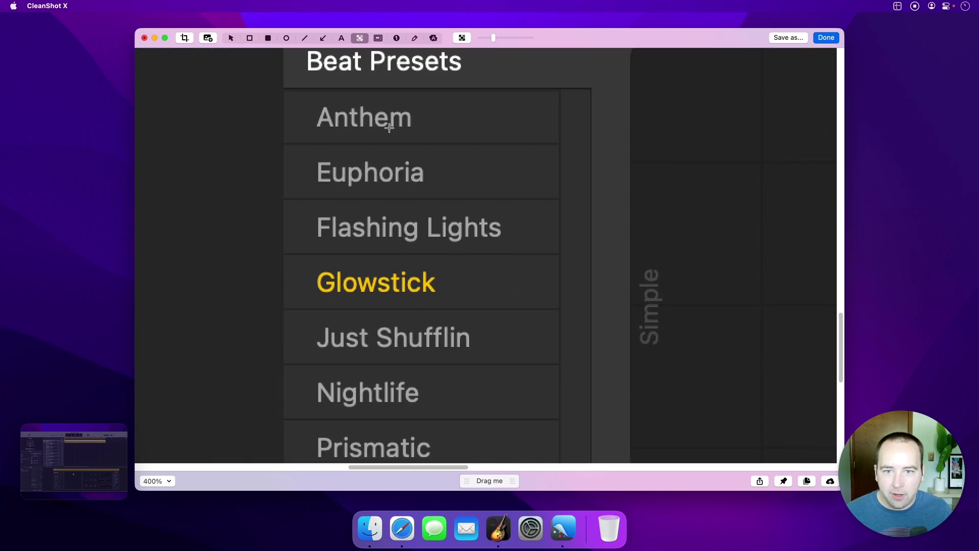
# Pixelate the Anthem, Flashing Lights and Glowstick preset names, then fit the screenshot back in view
pyautogui.moveTo(294, 97); pyautogui.dragTo(444, 140)
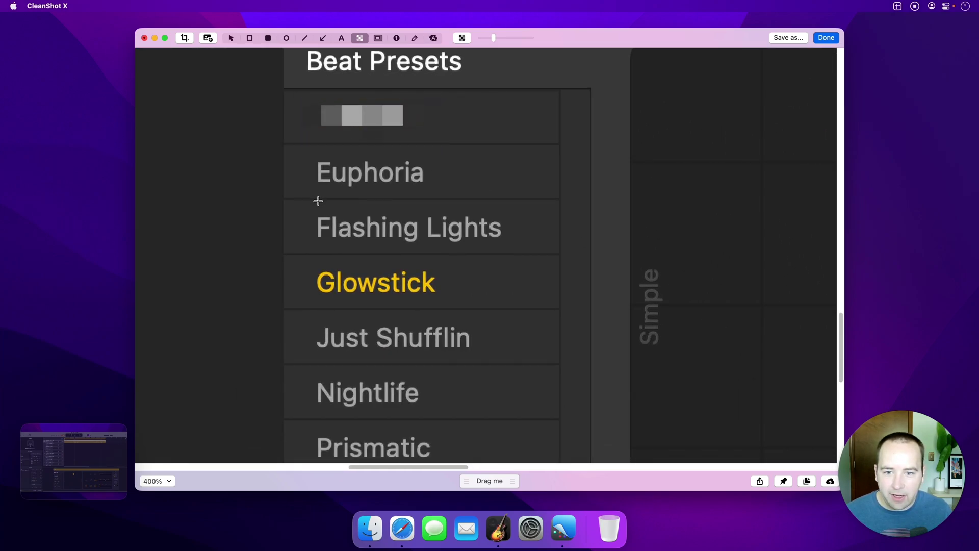
pyautogui.moveTo(304, 205); pyautogui.dragTo(520, 254)
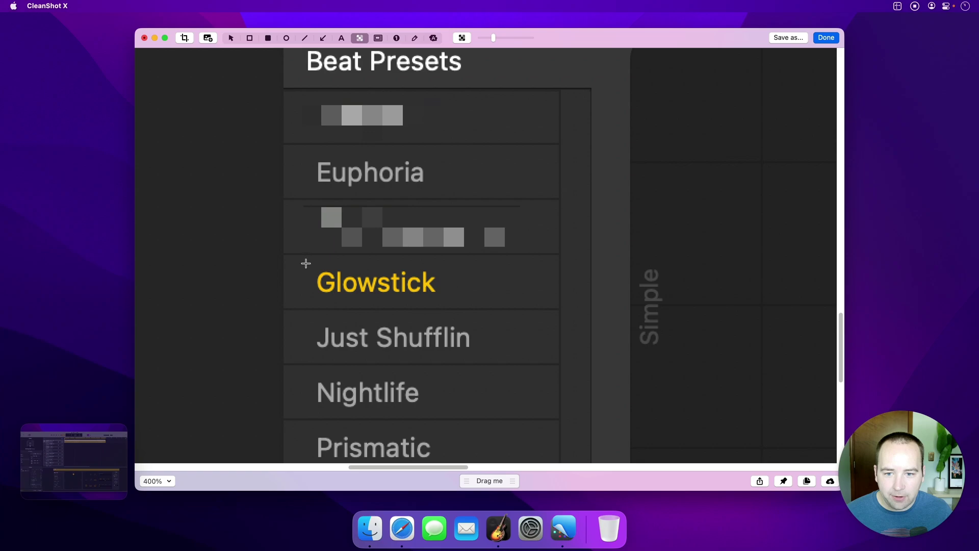
pyautogui.moveTo(305, 263); pyautogui.dragTo(458, 304)
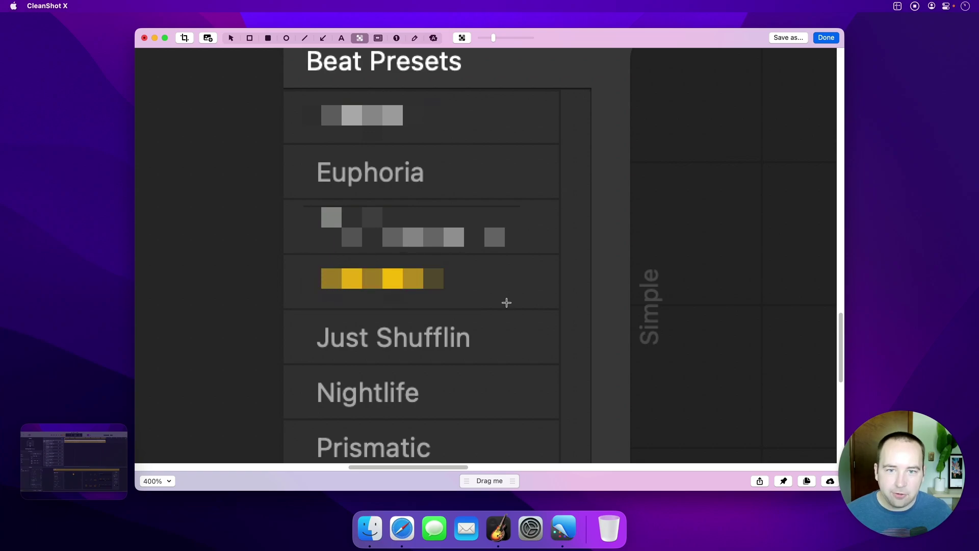
pyautogui.press('super+1')
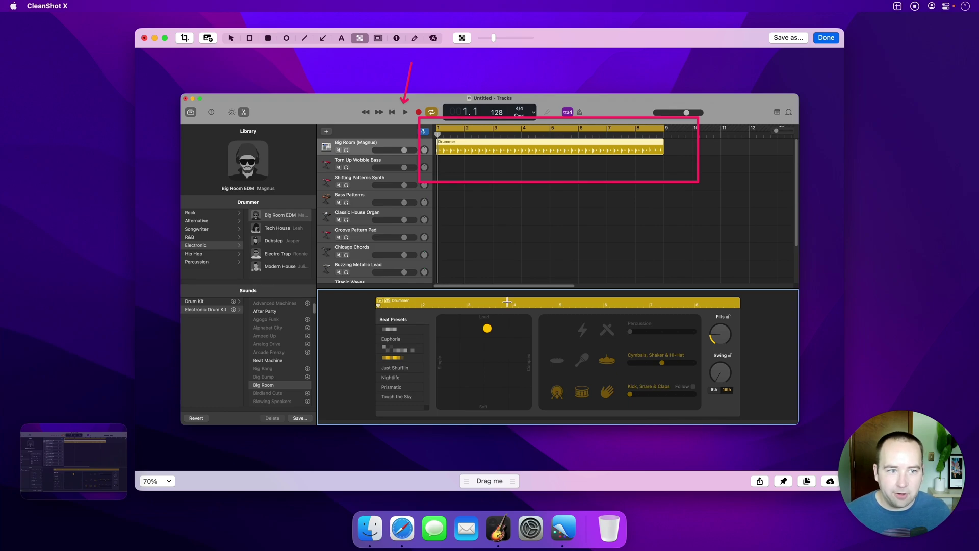
# Finish the annotated screenshot and pin the colour palette capture on screen
pyautogui.click(826, 38)
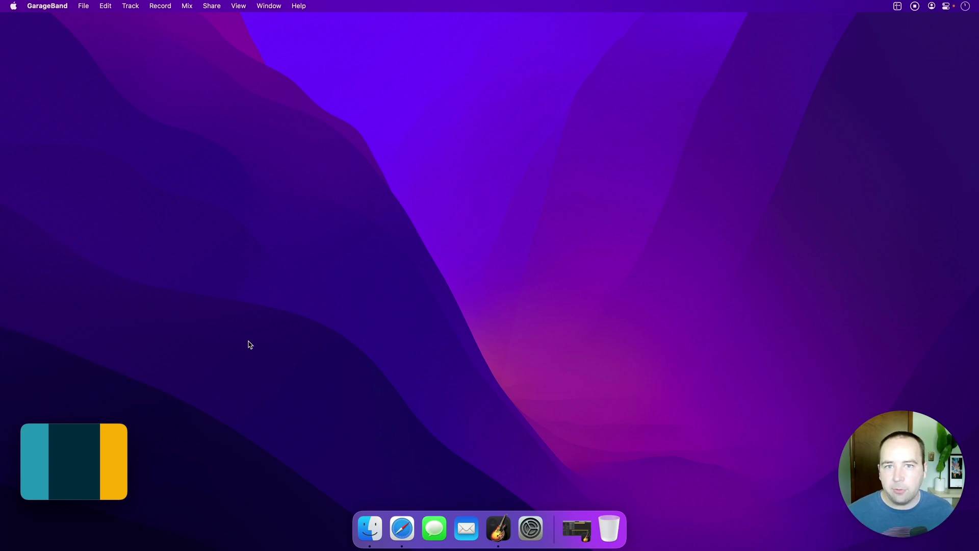
pyautogui.moveTo(110, 450)
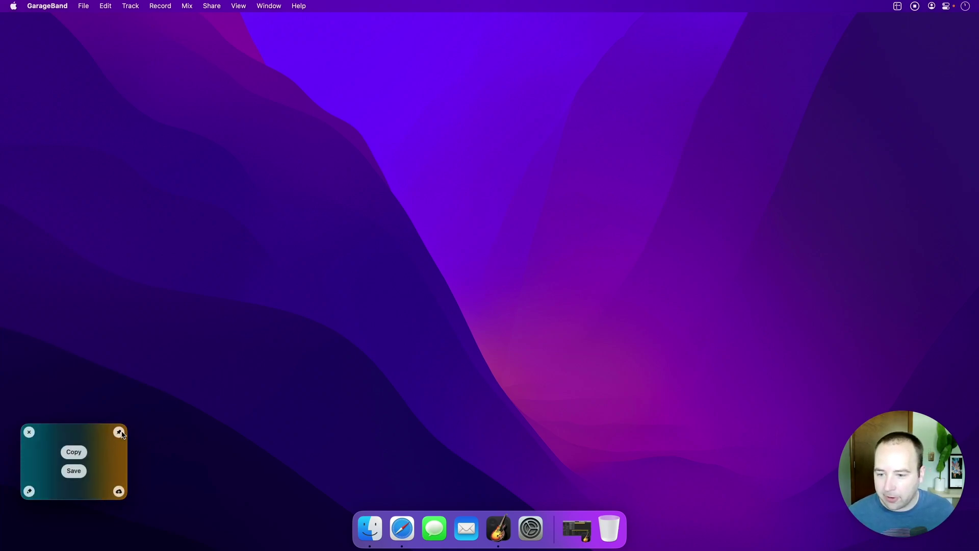
pyautogui.click(120, 432)
# Move the pinned palette to the top-left corner and enlarge it
pyautogui.moveTo(509, 255); pyautogui.dragTo(121, 59)
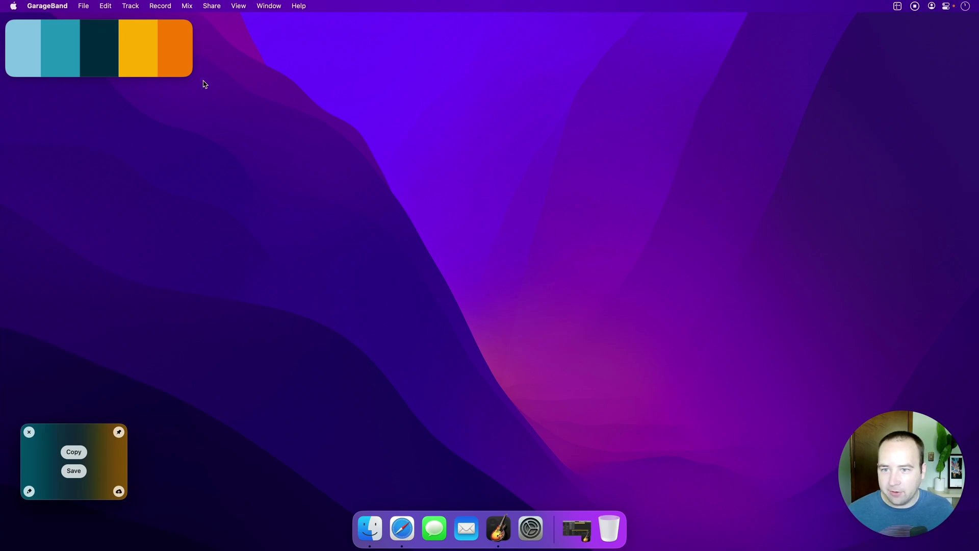
pyautogui.moveTo(185, 75)
pyautogui.moveTo(194, 79); pyautogui.dragTo(248, 116)
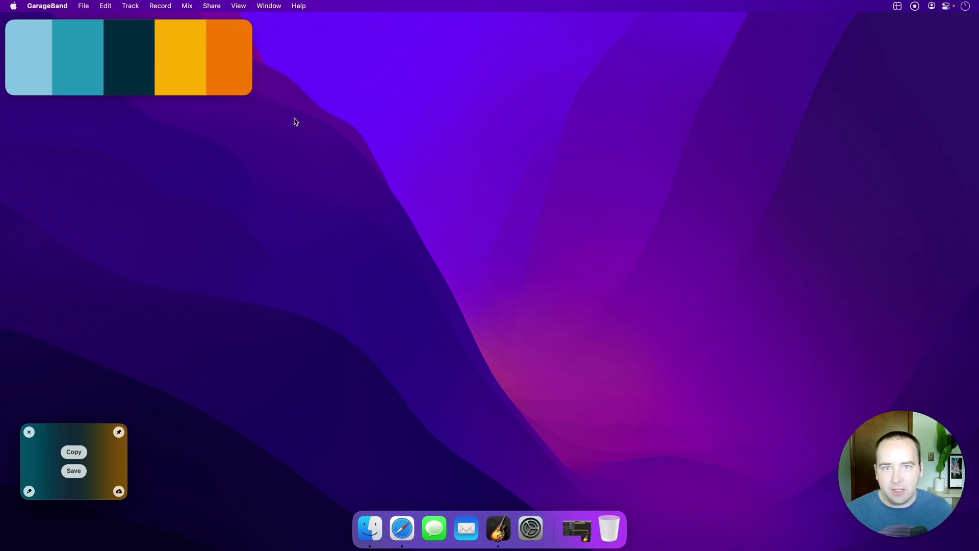
# Restore the minimized Untitled - Tracks window from the Dock and reposition it beneath the palette
pyautogui.click(576, 529)
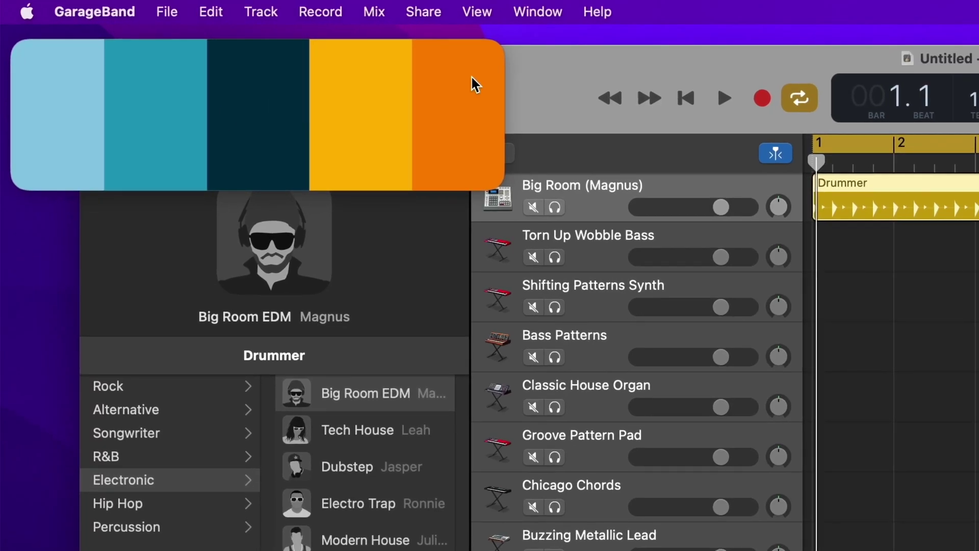
pyautogui.moveTo(581, 66); pyautogui.dragTo(578, 232)
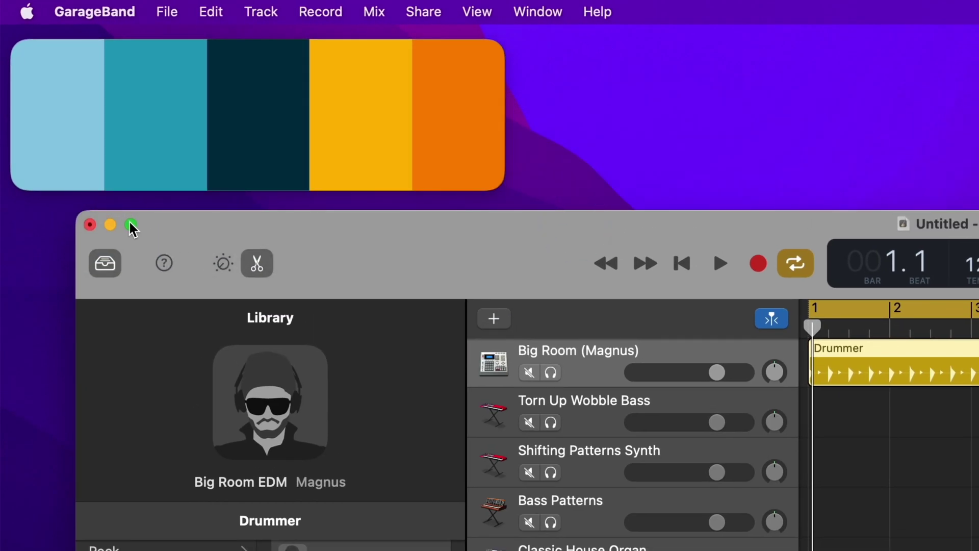
pyautogui.moveTo(419, 238); pyautogui.dragTo(420, 101)
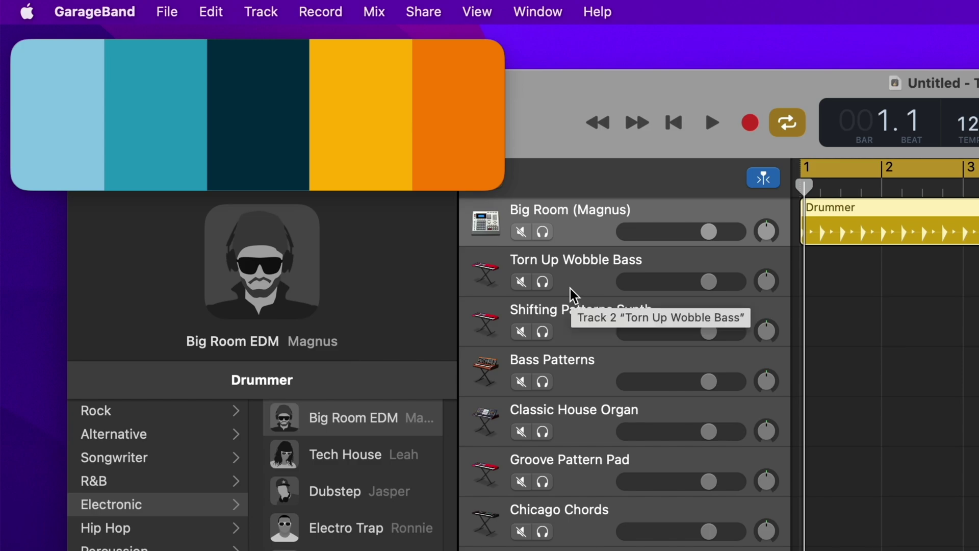
# Lock the pinned palette and minimize GarageBand by clicking through it
pyautogui.moveTo(459, 121)
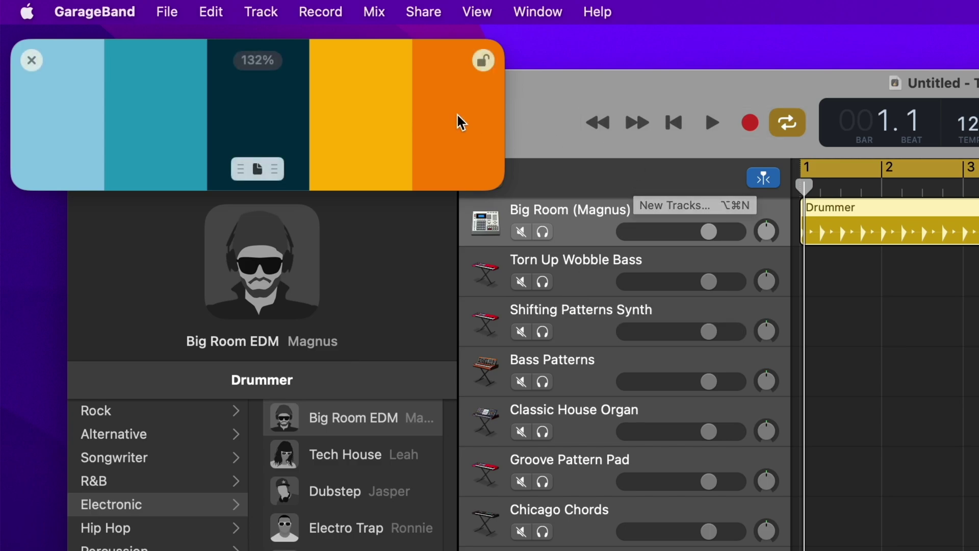
pyautogui.click(485, 61)
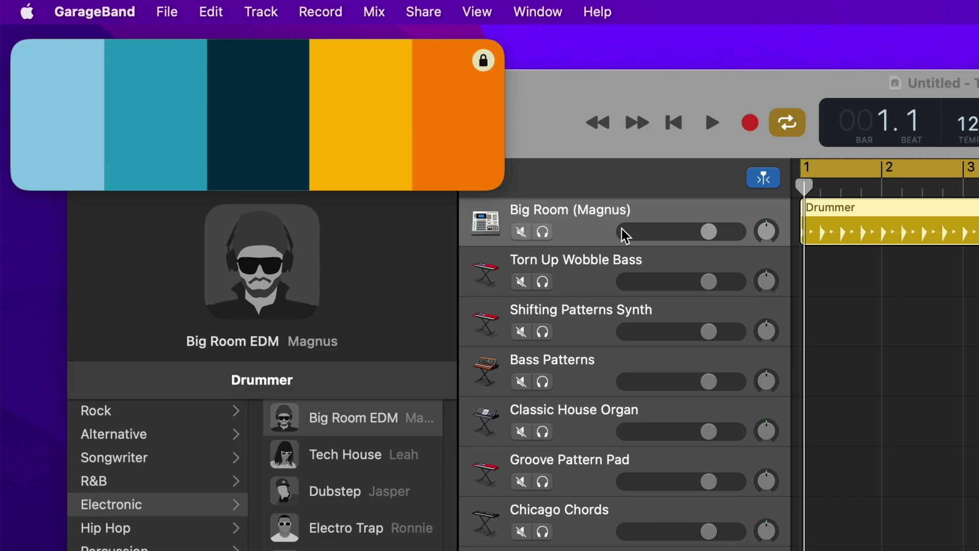
pyautogui.moveTo(466, 166)
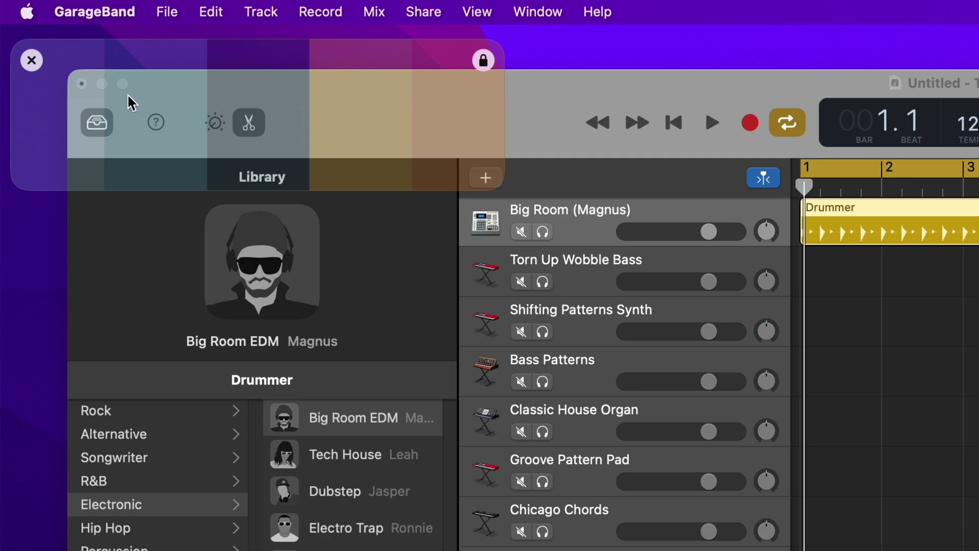
pyautogui.click(102, 84)
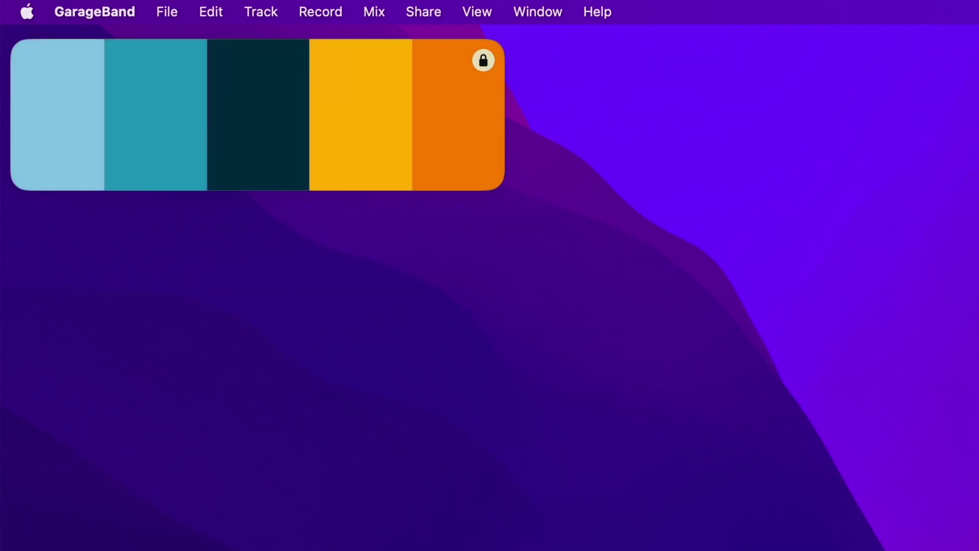
# Restore GarageBand, unlock the pinned palette and move the GarageBand window left
pyautogui.click(586, 536)
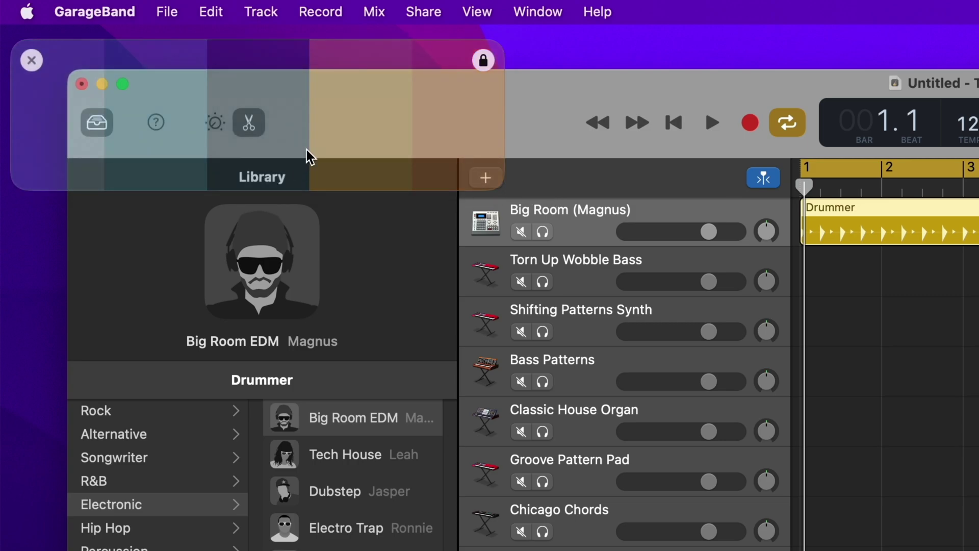
pyautogui.click(483, 61)
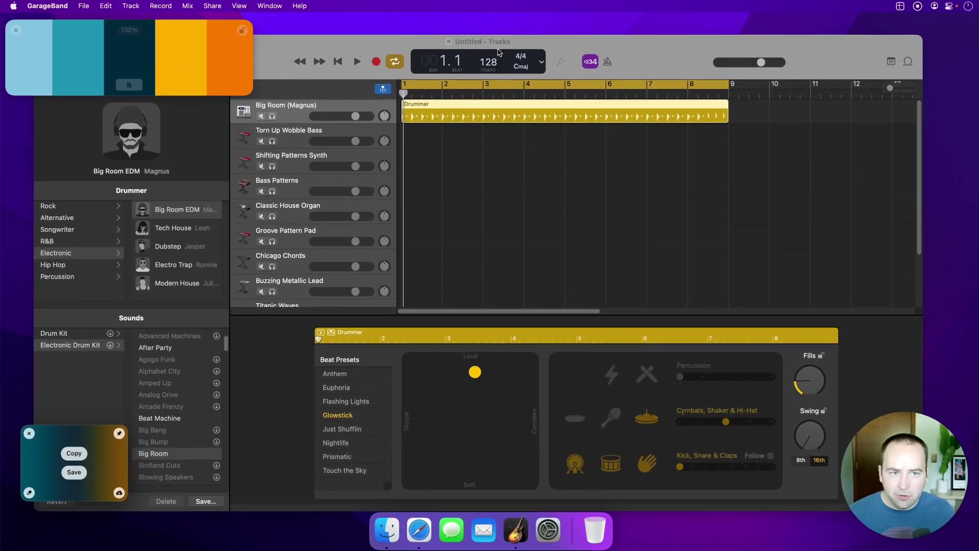
pyautogui.moveTo(499, 51); pyautogui.dragTo(361, 40)
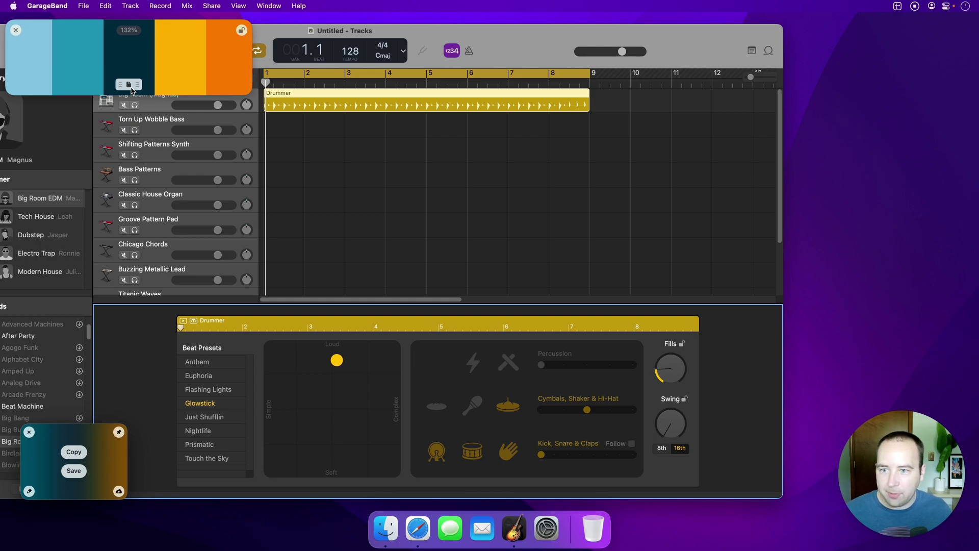
# Drag the palette capture's thumbnail onto the desktop to save it as an image file
pyautogui.moveTo(129, 85); pyautogui.dragTo(879, 67)
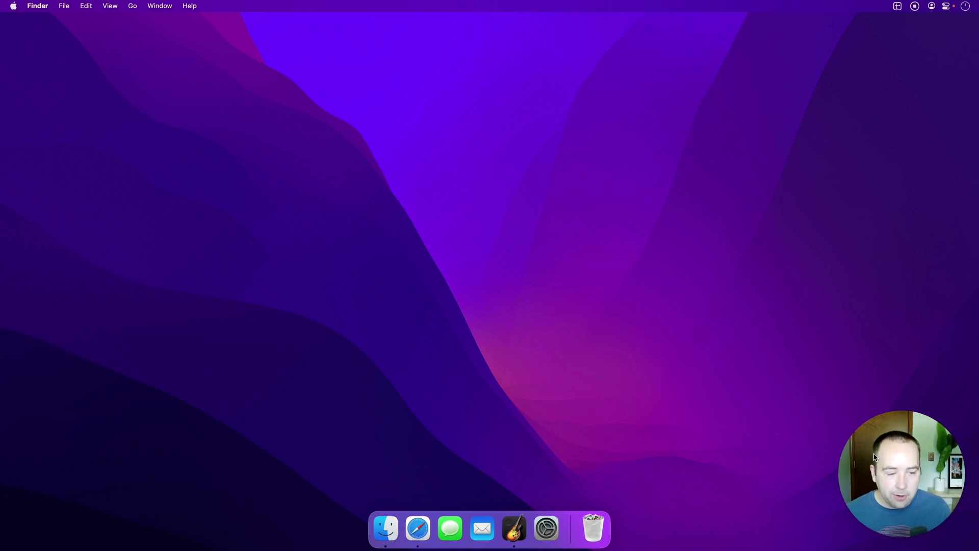
# Move the camera bubble to the lower left, then back to the lower right
pyautogui.moveTo(886, 450); pyautogui.dragTo(82, 483)
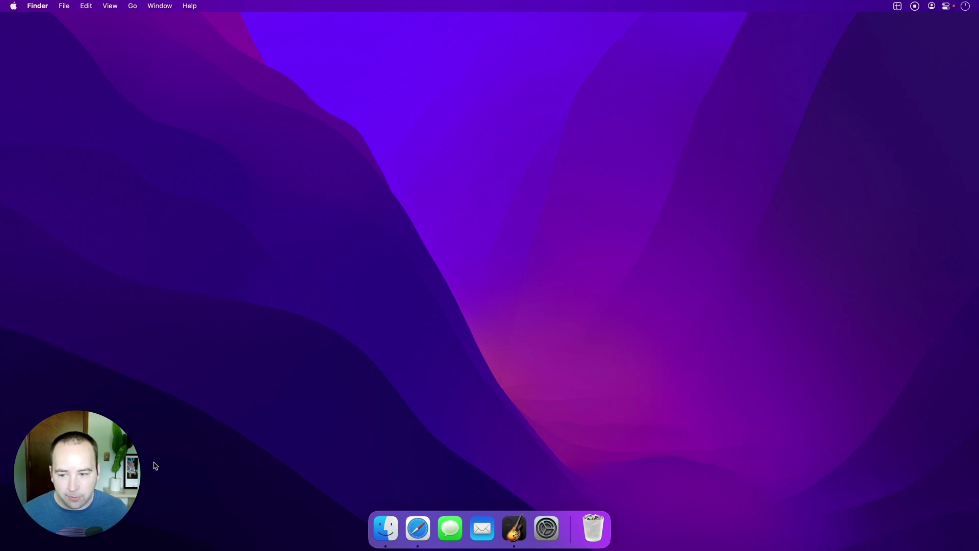
pyautogui.moveTo(140, 470); pyautogui.dragTo(907, 468)
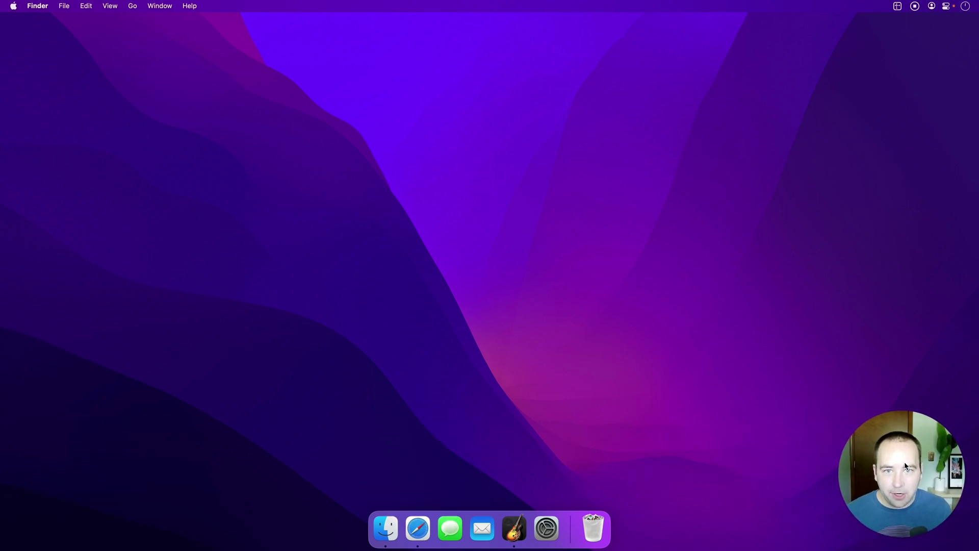
# Start a screen-recording area selection and change the camera overlay to Square, then Rectangle
pyautogui.press('super+shift+5')
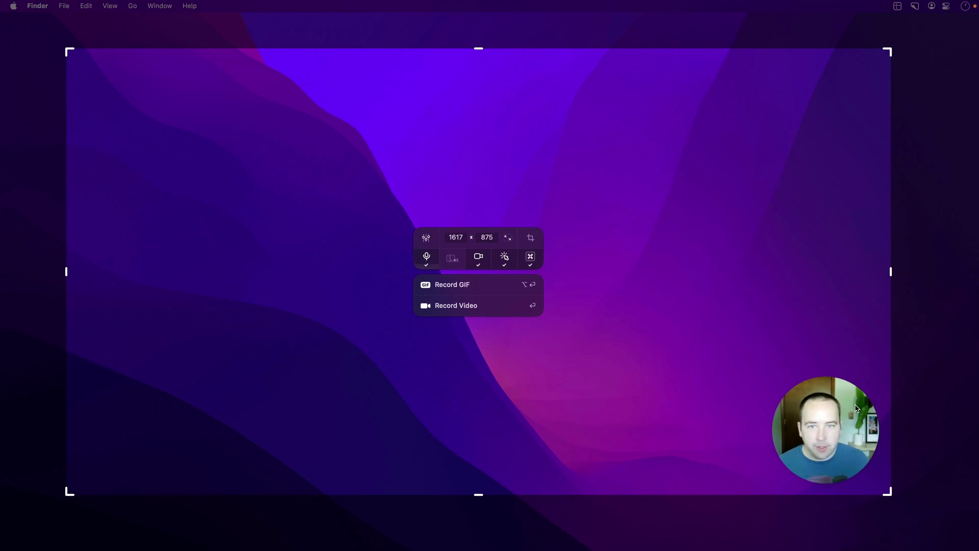
pyautogui.click(483, 262)
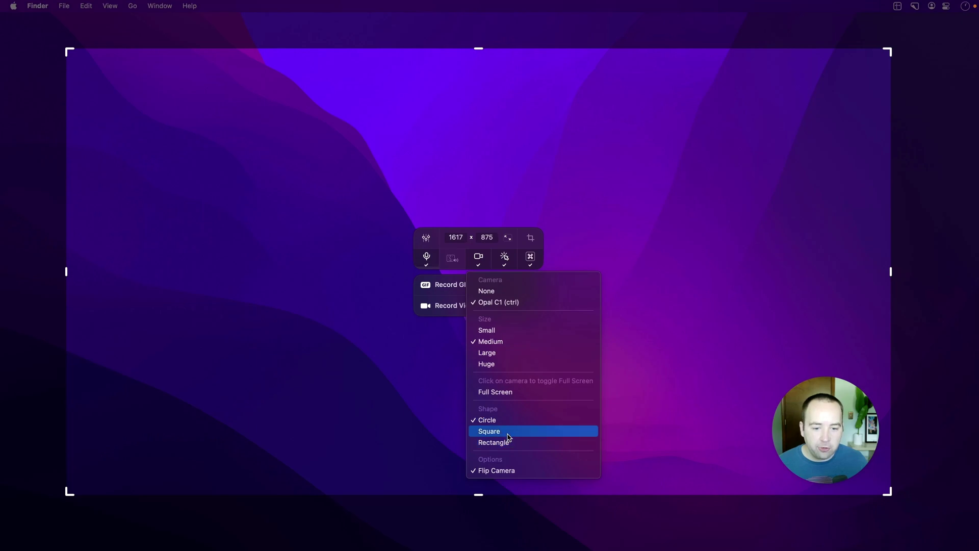
pyautogui.click(509, 437)
pyautogui.click(483, 262)
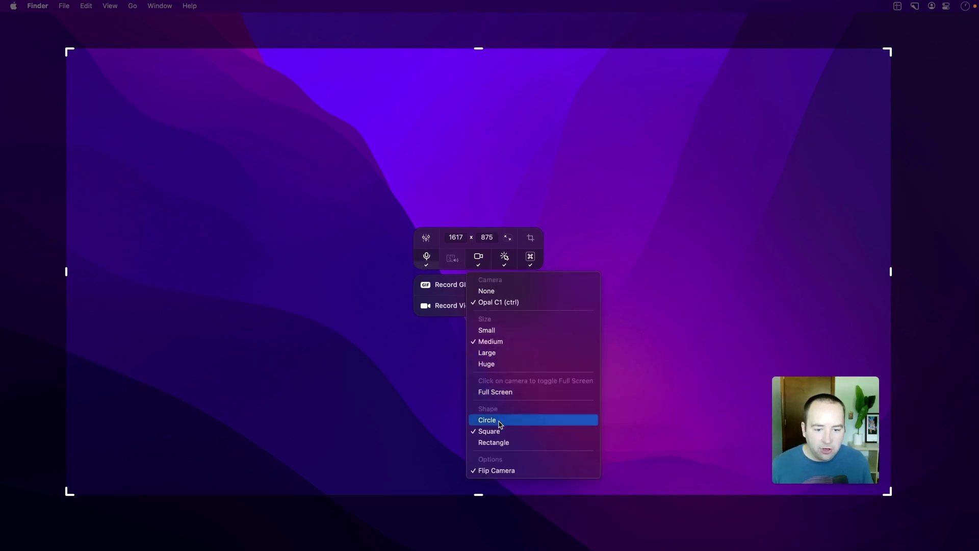
pyautogui.click(498, 442)
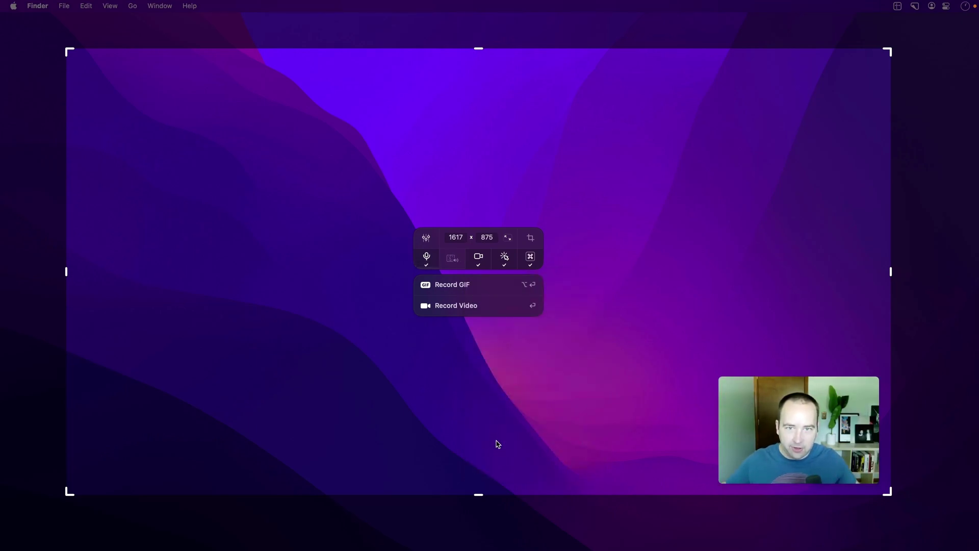
# Switch the camera overlay back to Circle and toggle Flip Camera mirroring
pyautogui.click(480, 261)
pyautogui.click(486, 420)
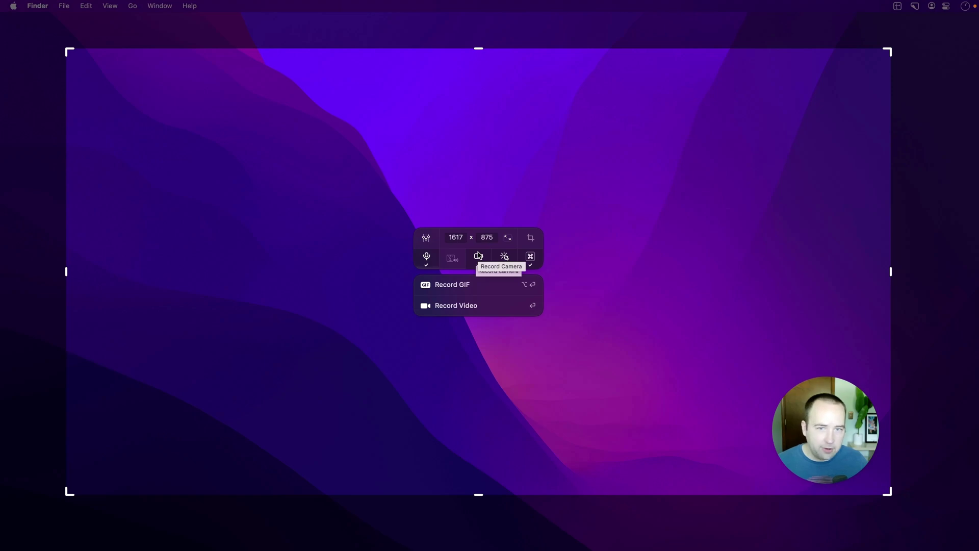
pyautogui.click(480, 259)
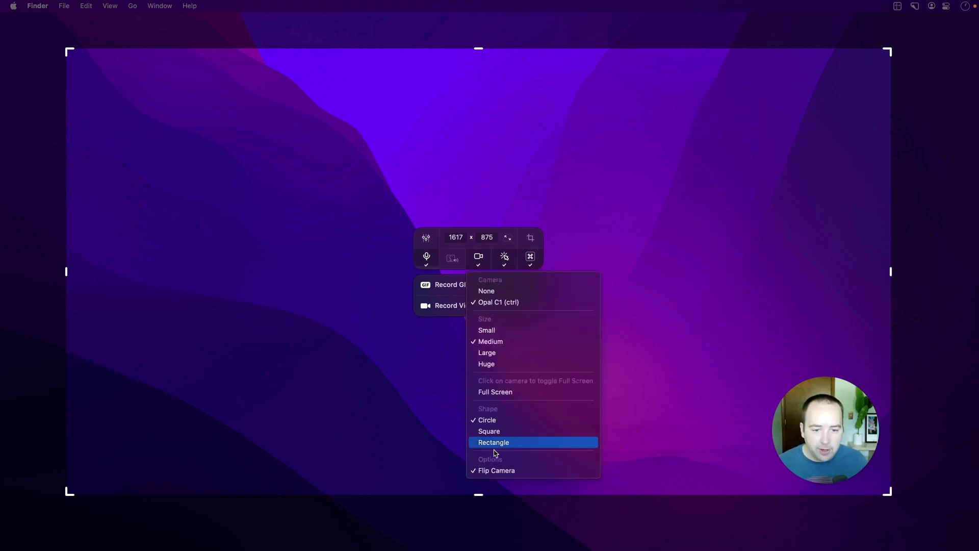
pyautogui.click(502, 468)
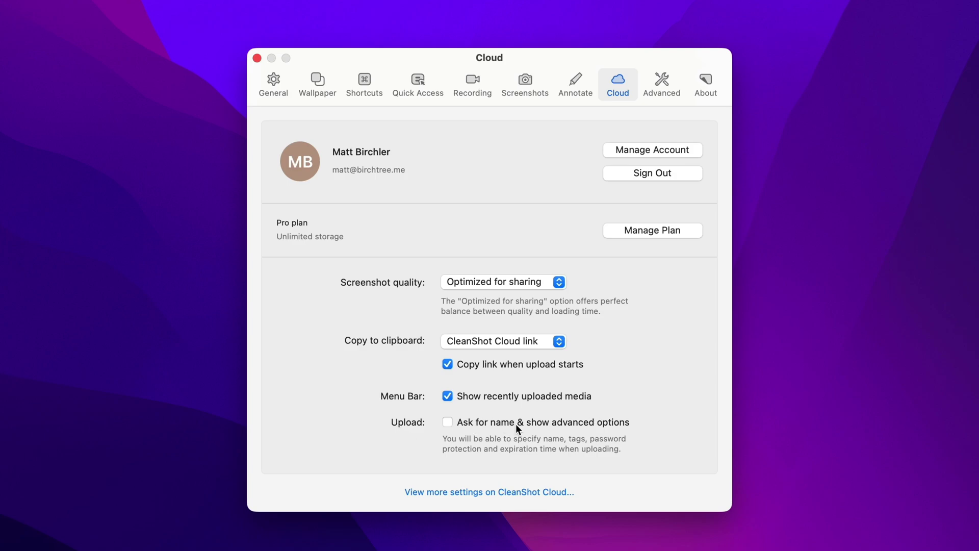
# Enable 'Ask for name & show advanced options' for cloud uploads
pyautogui.click(448, 421)
# Close Cloud settings, capture the Dock area, and bring up its CleanShot Cloud upload dialog
pyautogui.click(325, 63)
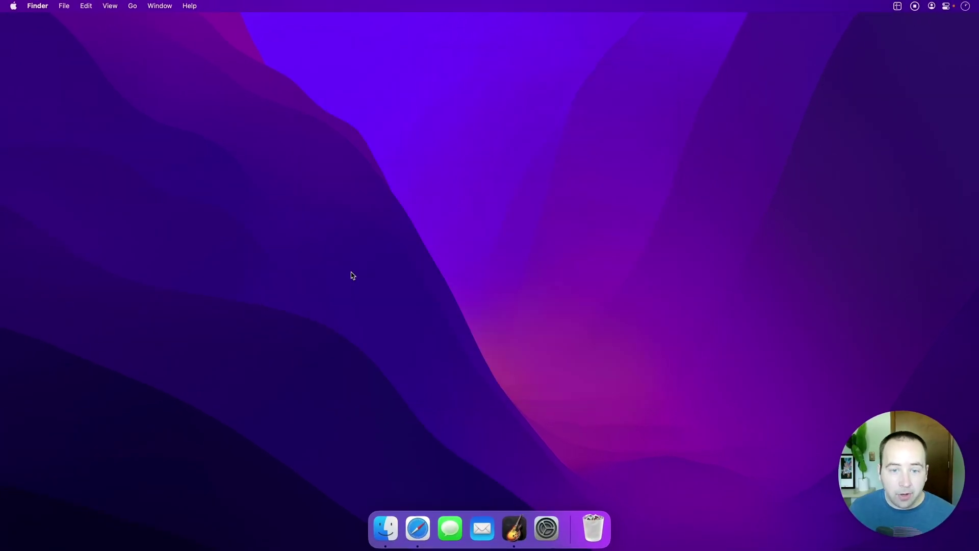
pyautogui.press('shift+super+4')
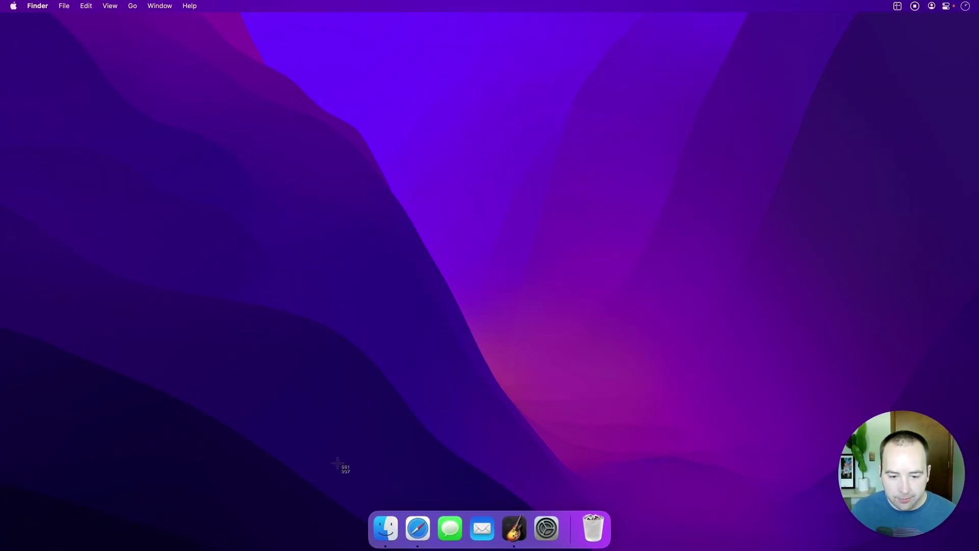
pyautogui.moveTo(338, 463); pyautogui.dragTo(646, 550)
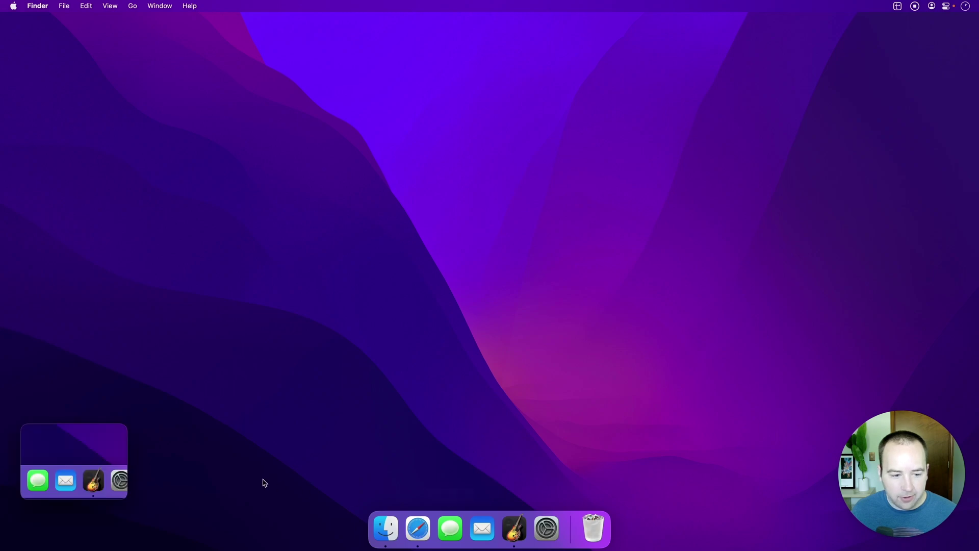
pyautogui.moveTo(115, 459)
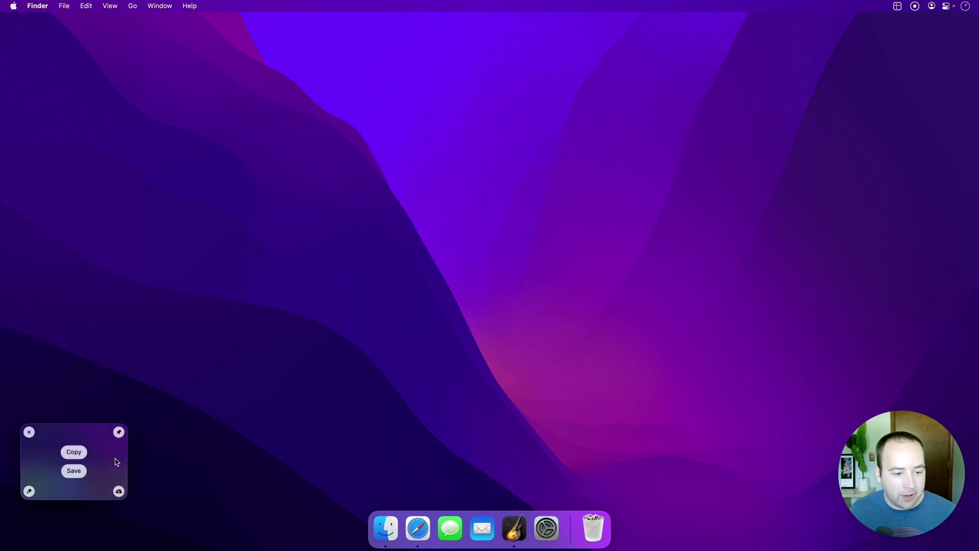
pyautogui.click(119, 492)
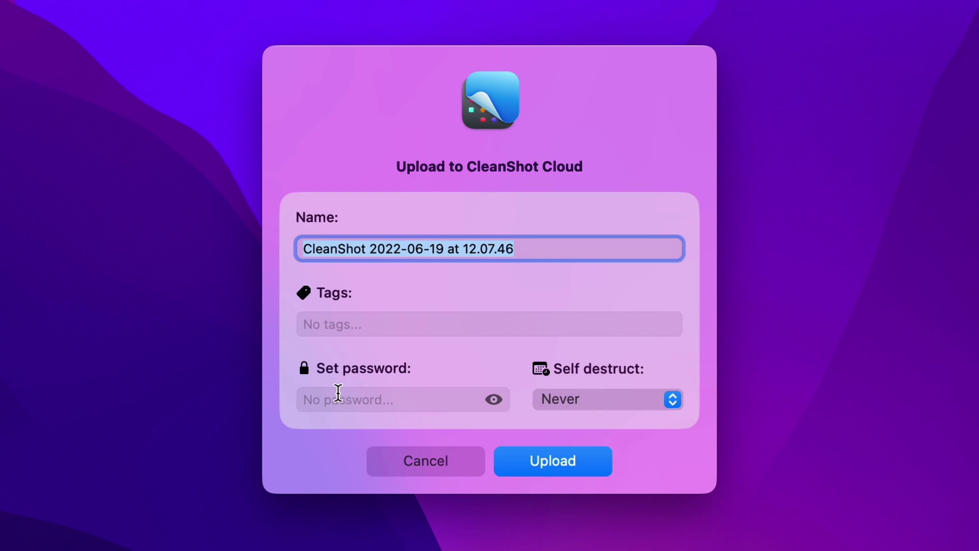
# Set self-destruct to 'After 1 day', add a link password, verify it, and upload
pyautogui.click(595, 400)
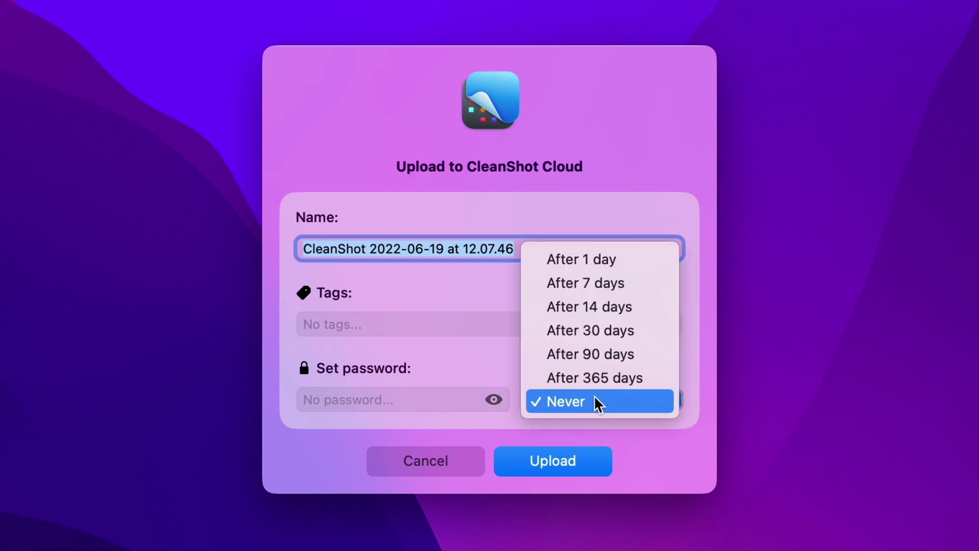
pyautogui.click(610, 262)
pyautogui.click(410, 400)
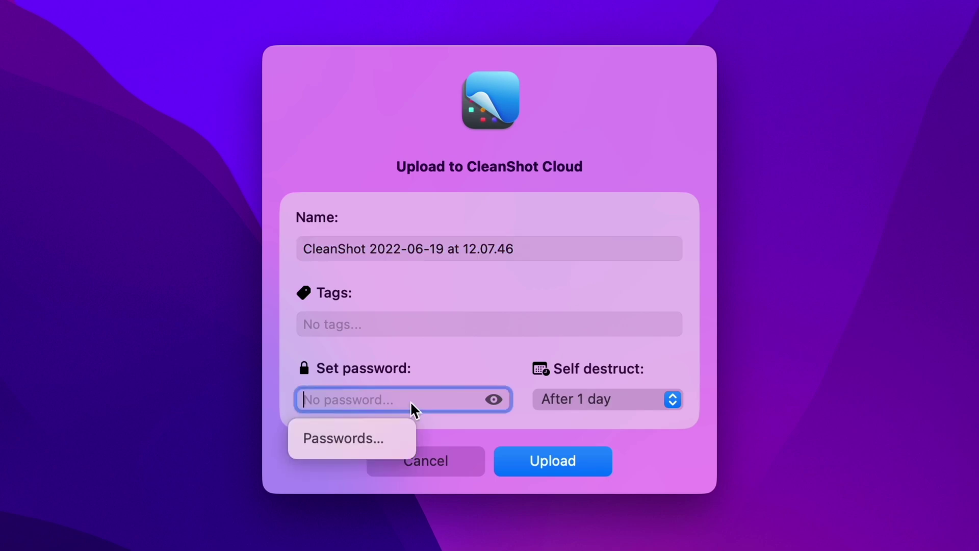
pyautogui.write('*******')
pyautogui.write('4')
pyautogui.click(498, 398)
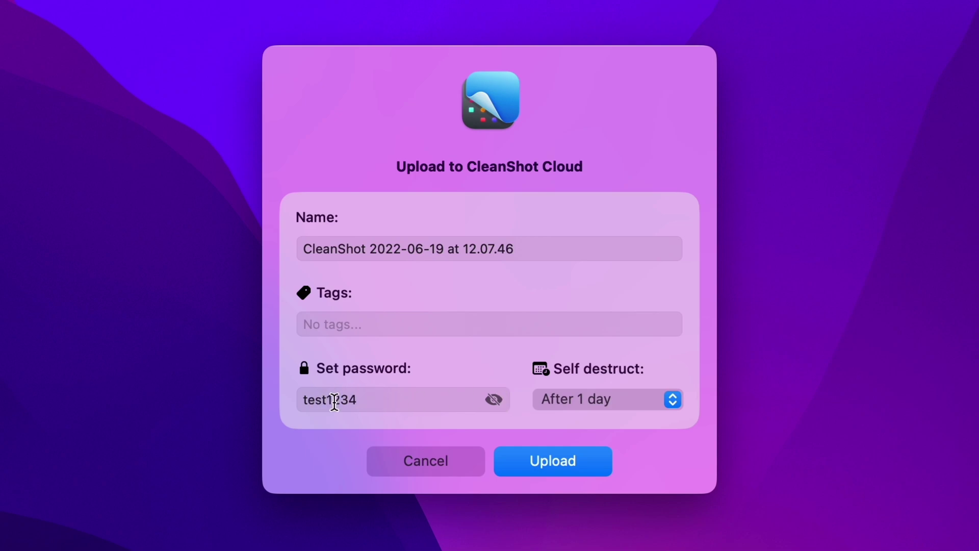
pyautogui.click(547, 466)
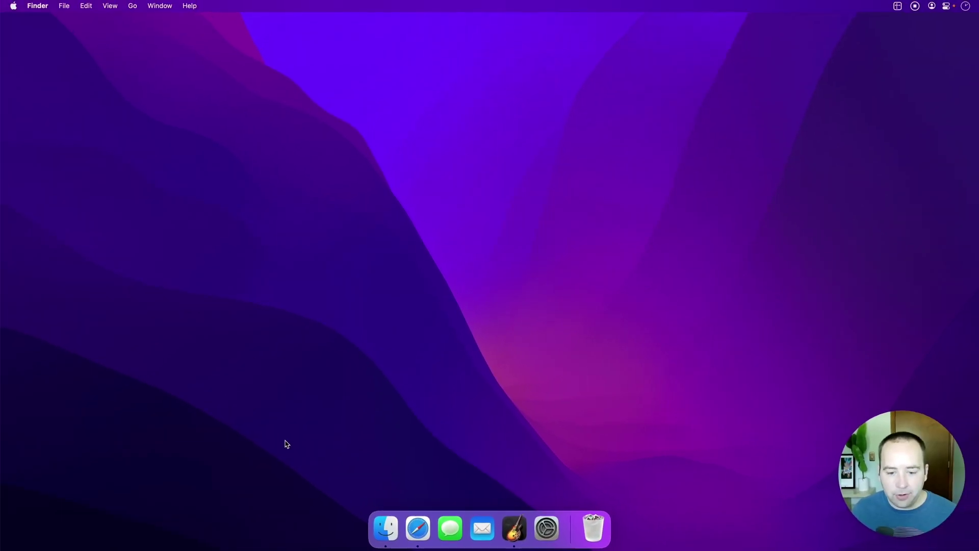
# Load the copied CleanShot Cloud link in a private Safari window
pyautogui.click(418, 525)
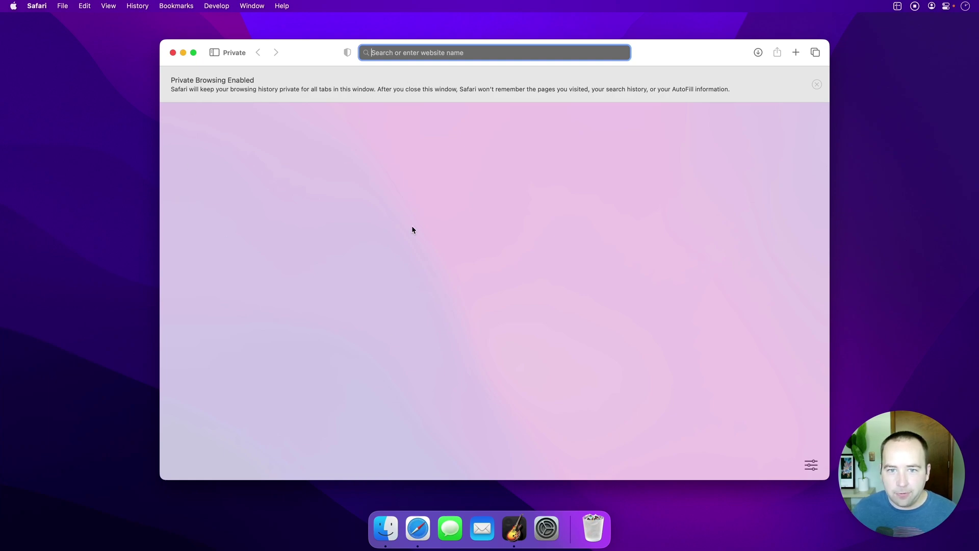
pyautogui.press('Return')
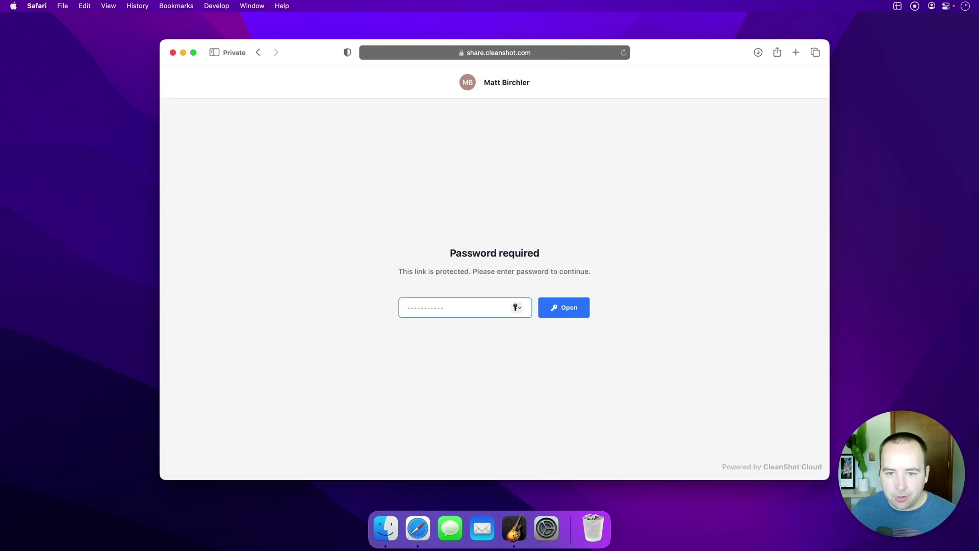
# Unlock the share page with the link password, view the Dock screenshot, then hide Safari
pyautogui.write('••••••••••••••')
pyautogui.press('Return')
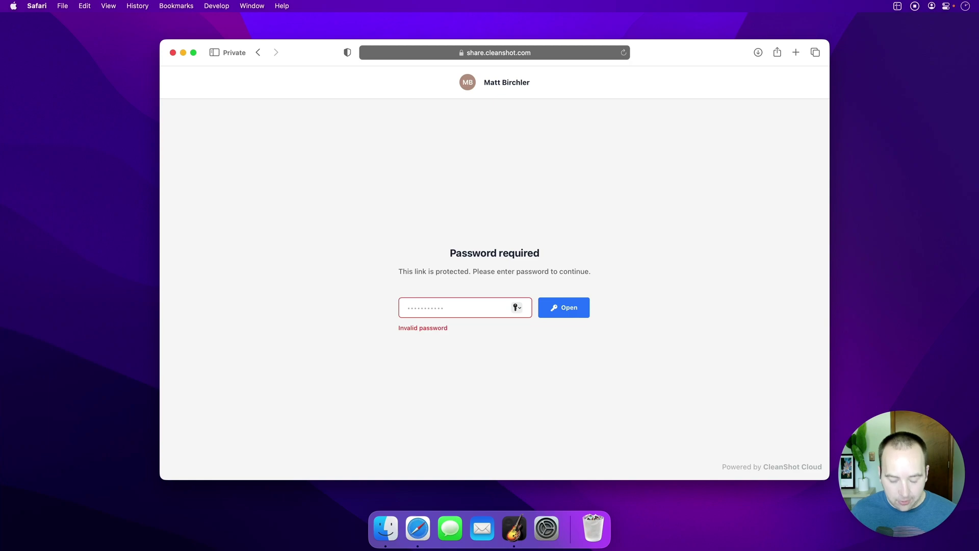
pyautogui.write('••••••••')
pyautogui.press('Return')
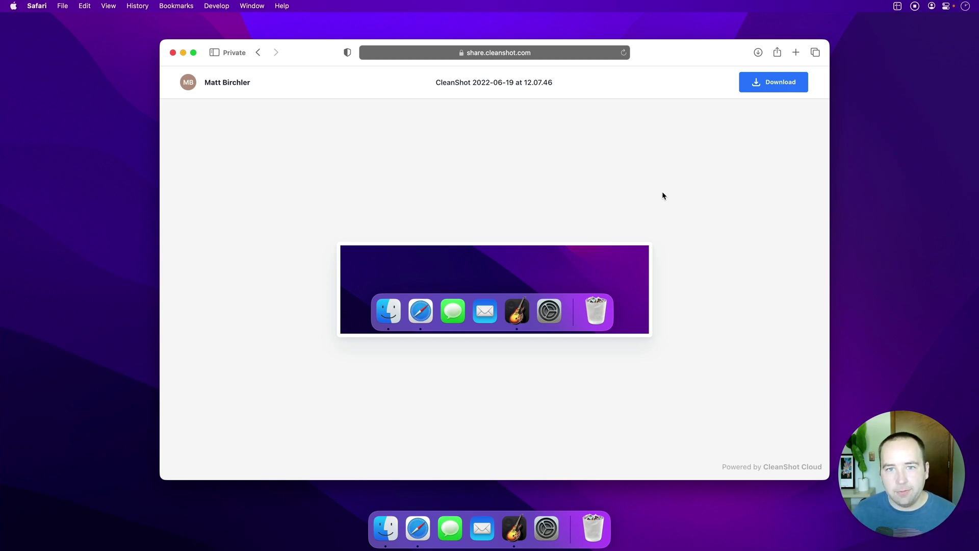
pyautogui.press('super+h')
# Capture the whole screen and apply 'Scale Retina to 1x' from the thumbnail's menu
pyautogui.press('super+shift+3')
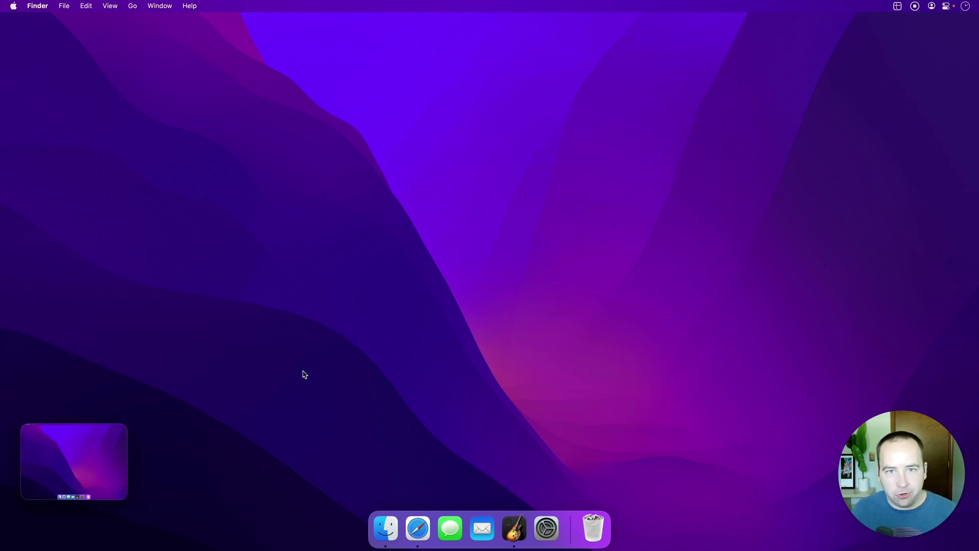
pyautogui.moveTo(115, 457)
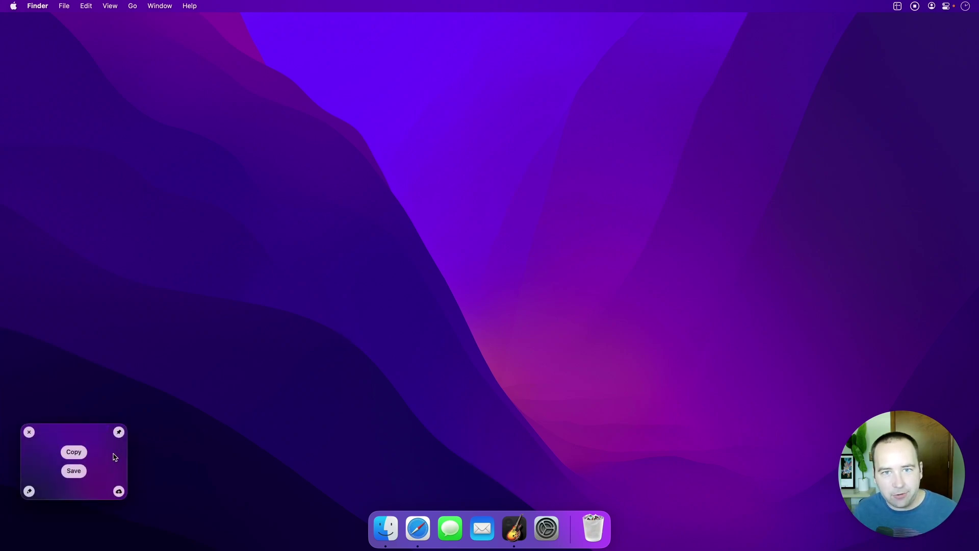
pyautogui.rightClick(114, 458)
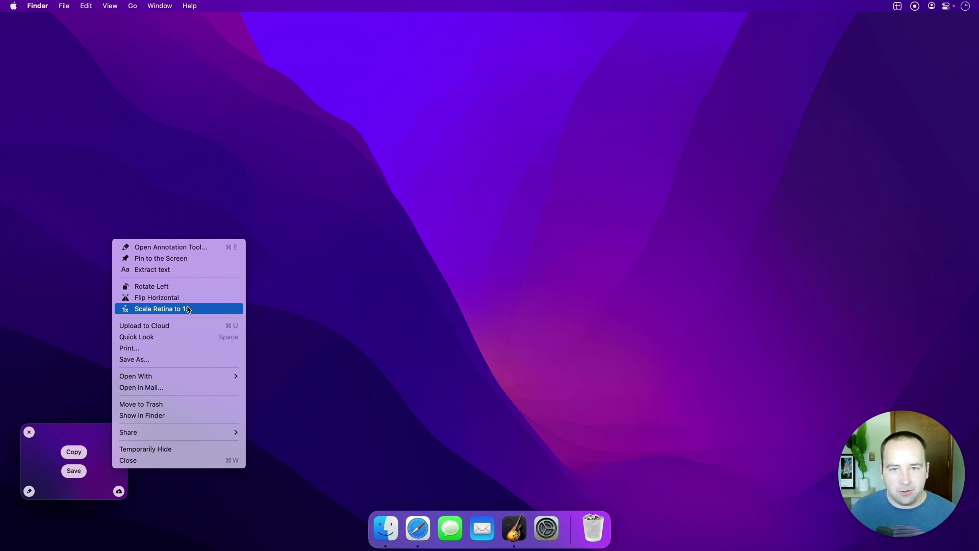
pyautogui.click(188, 309)
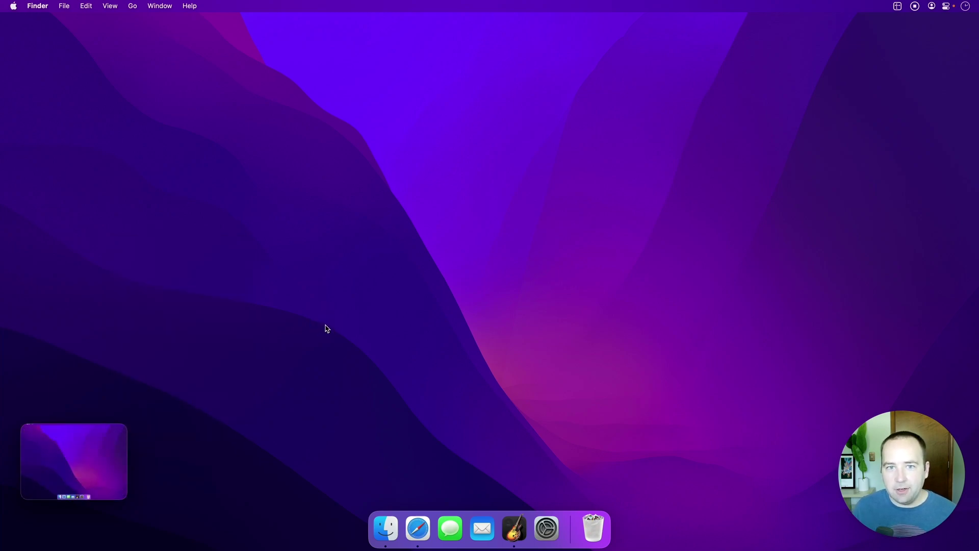